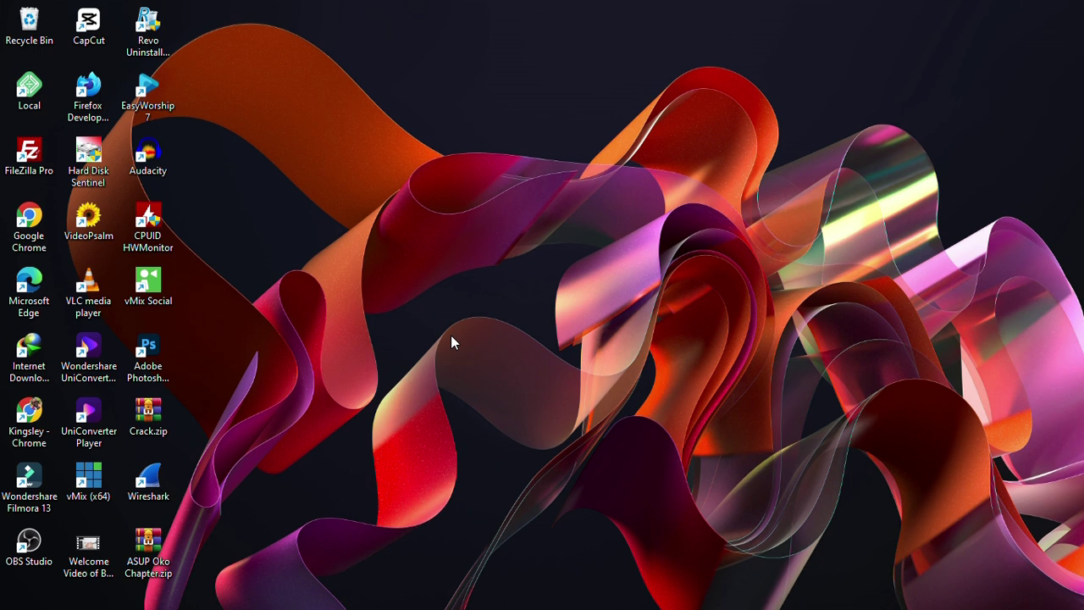
Search 'secu' from the Start menu and open Windows Security's Virus & threat protection page.
click(385, 591)
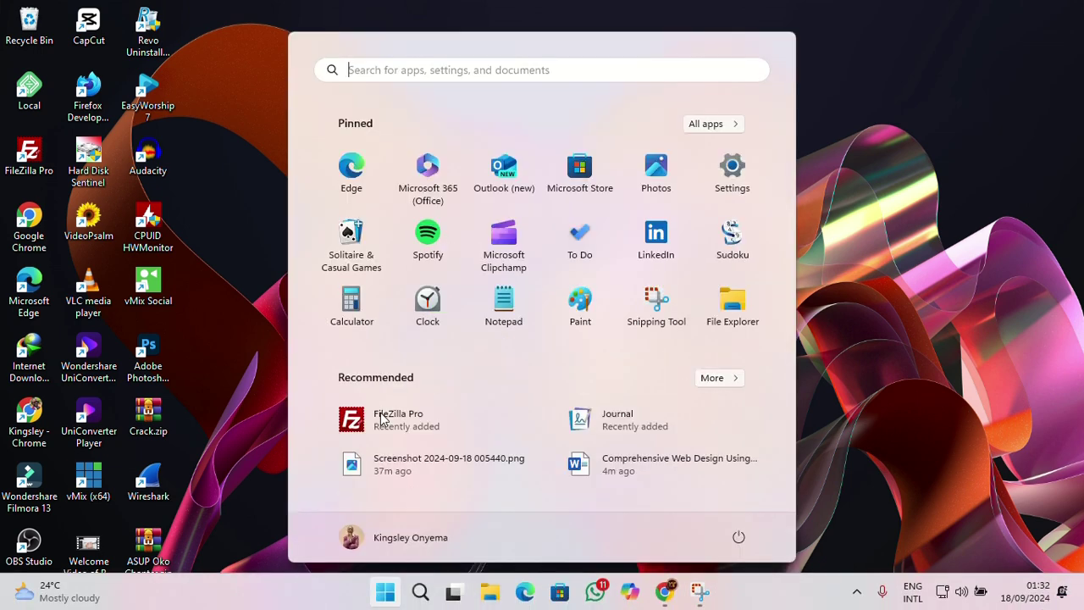
click(500, 72)
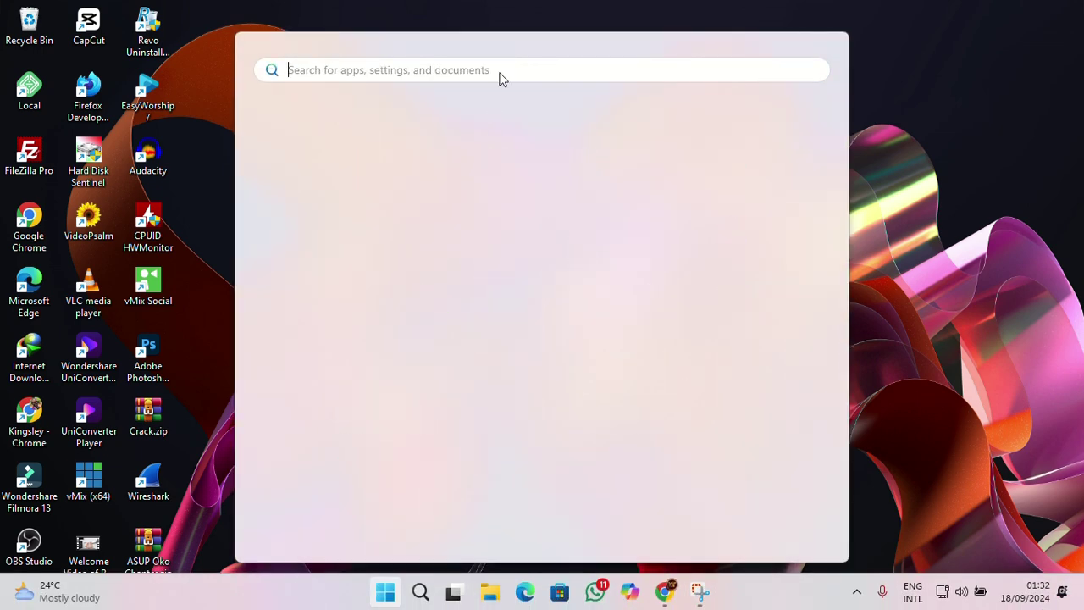
text(secu)
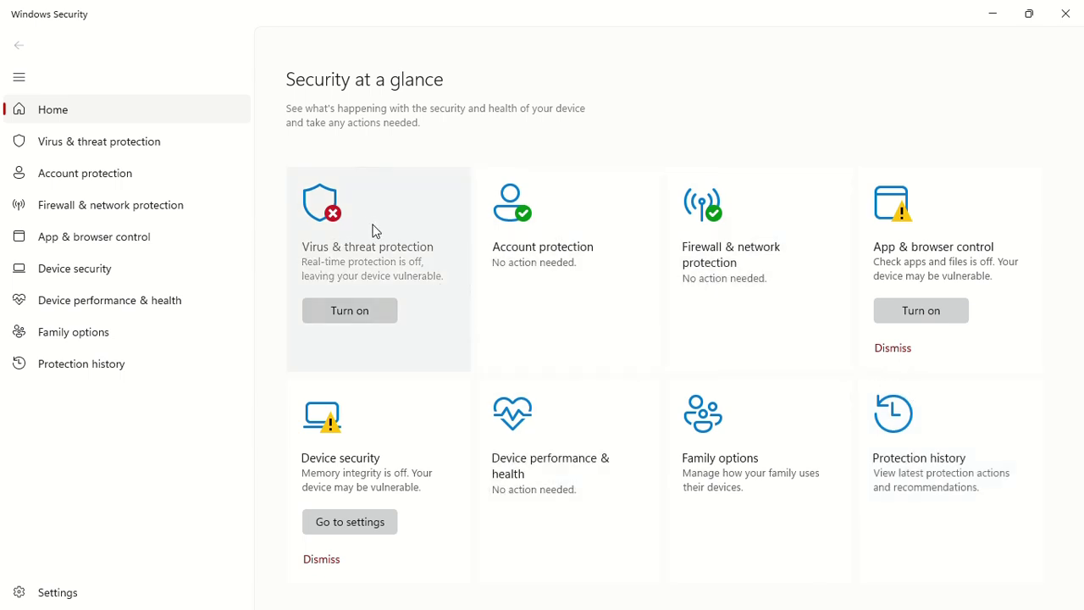
click(376, 230)
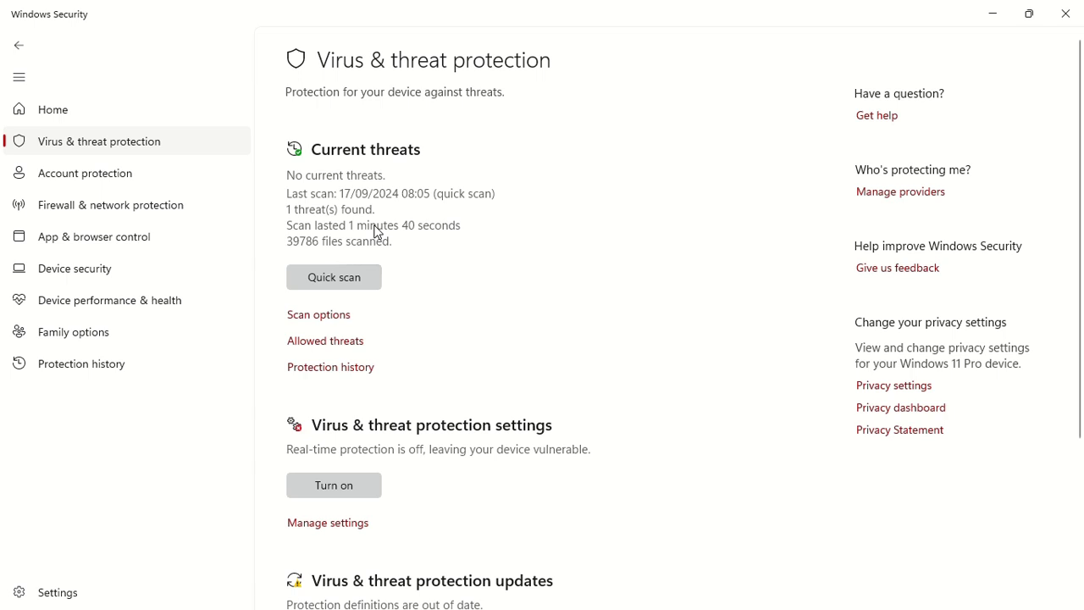
scroll(380, 309, down, 3)
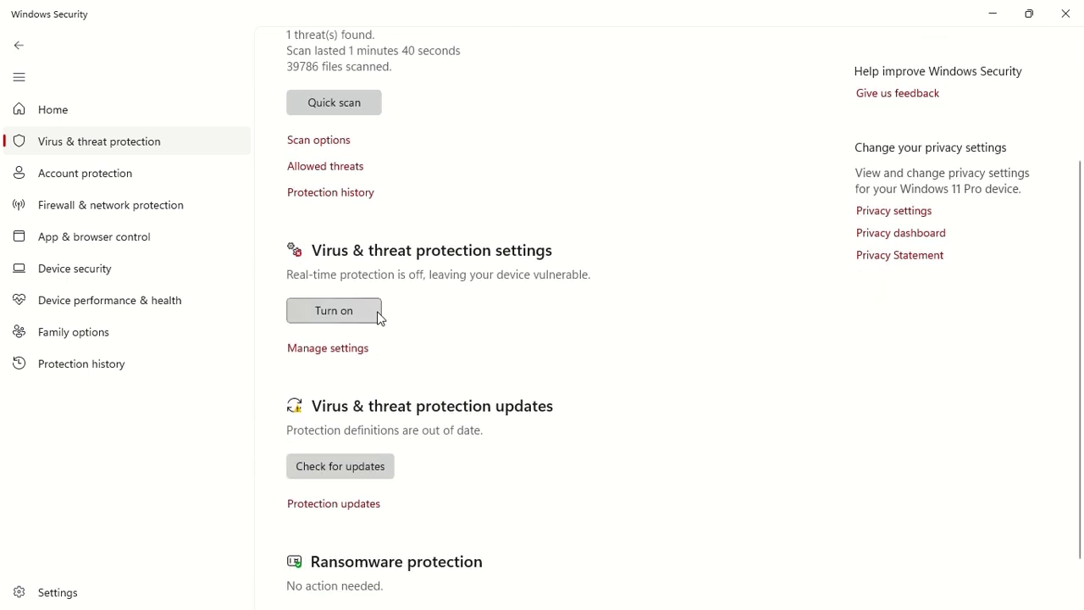
Open Virus & threat protection settings and go to 'Add or remove exclusions' under Exclusions.
click(339, 352)
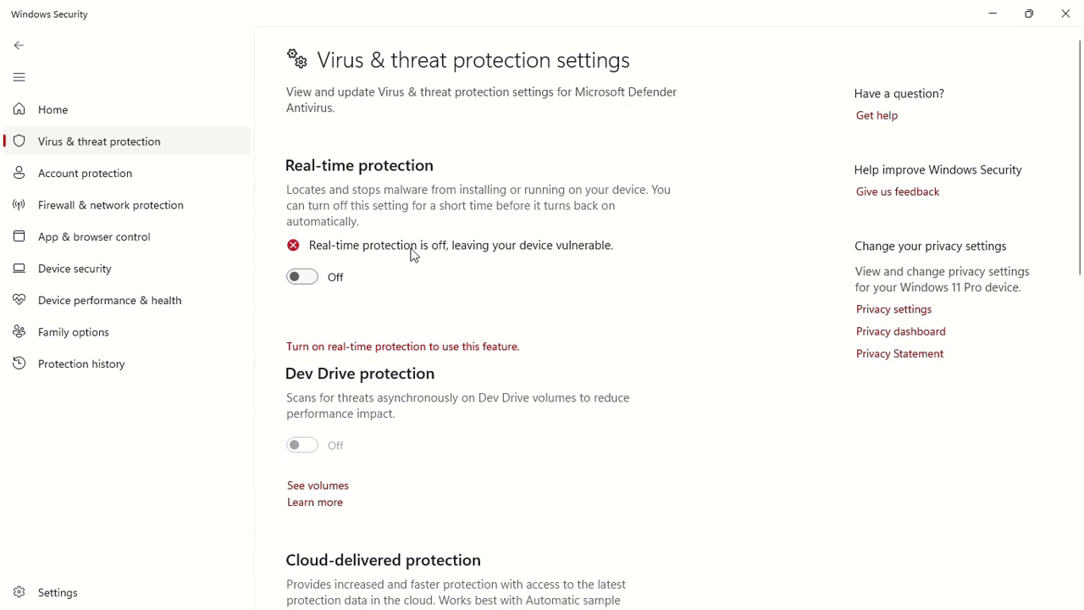
scroll(402, 317, down, 5)
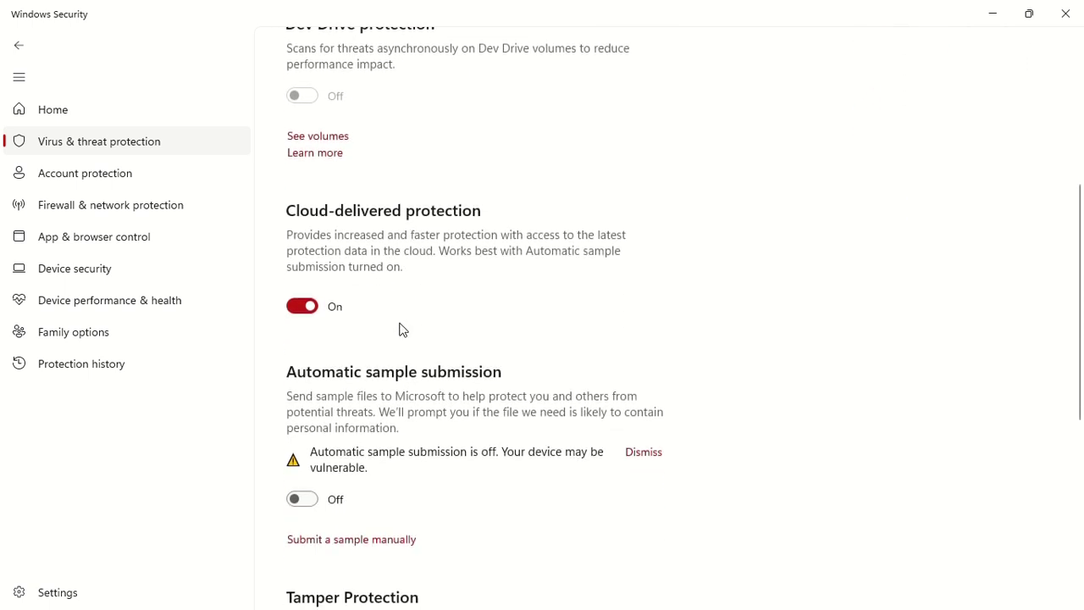
scroll(398, 344, down, 6)
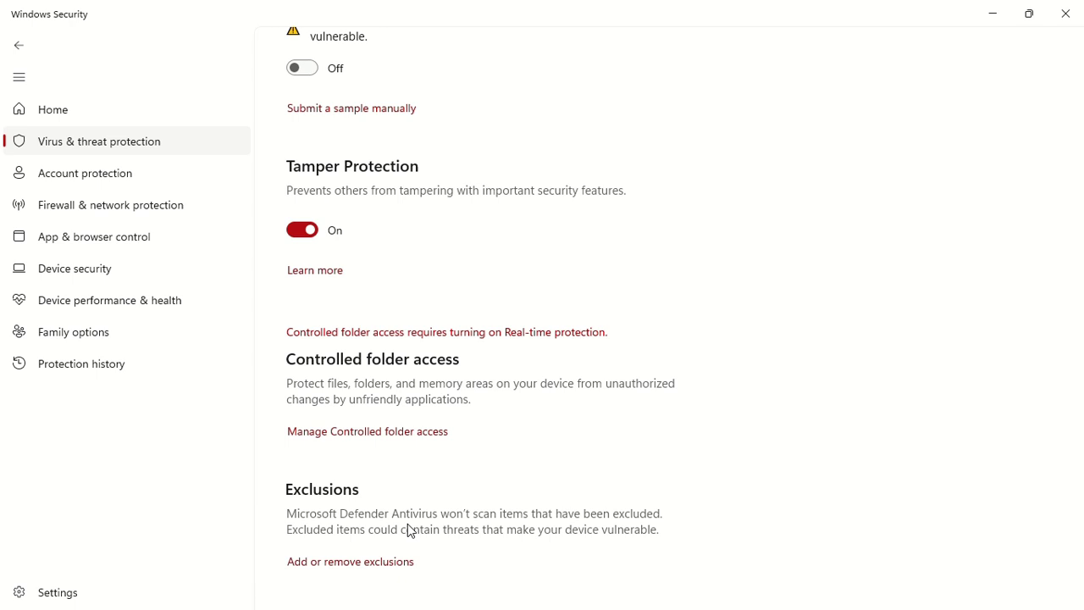
click(356, 564)
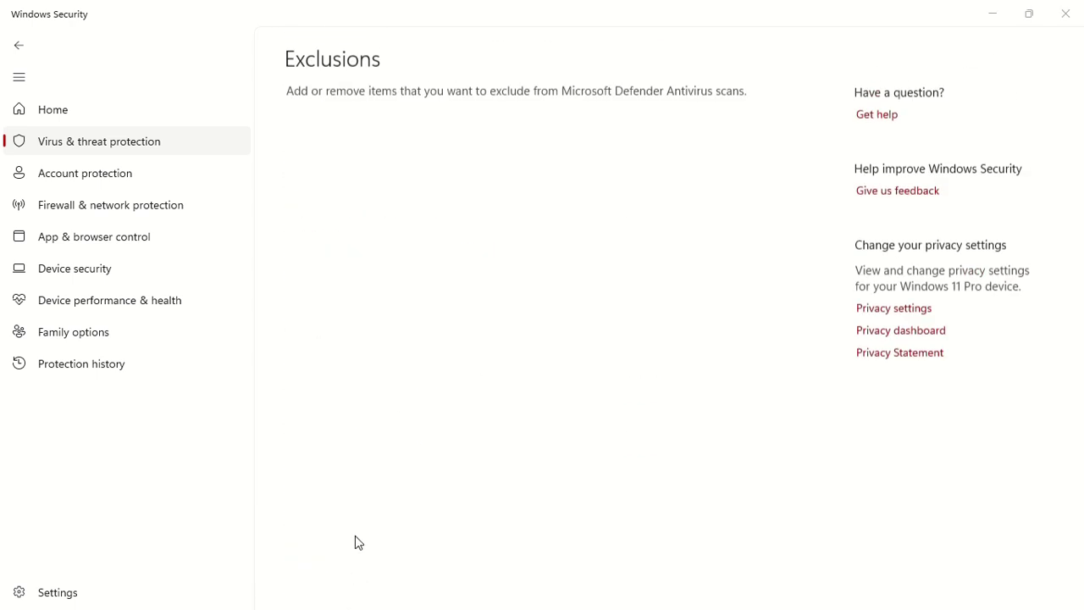
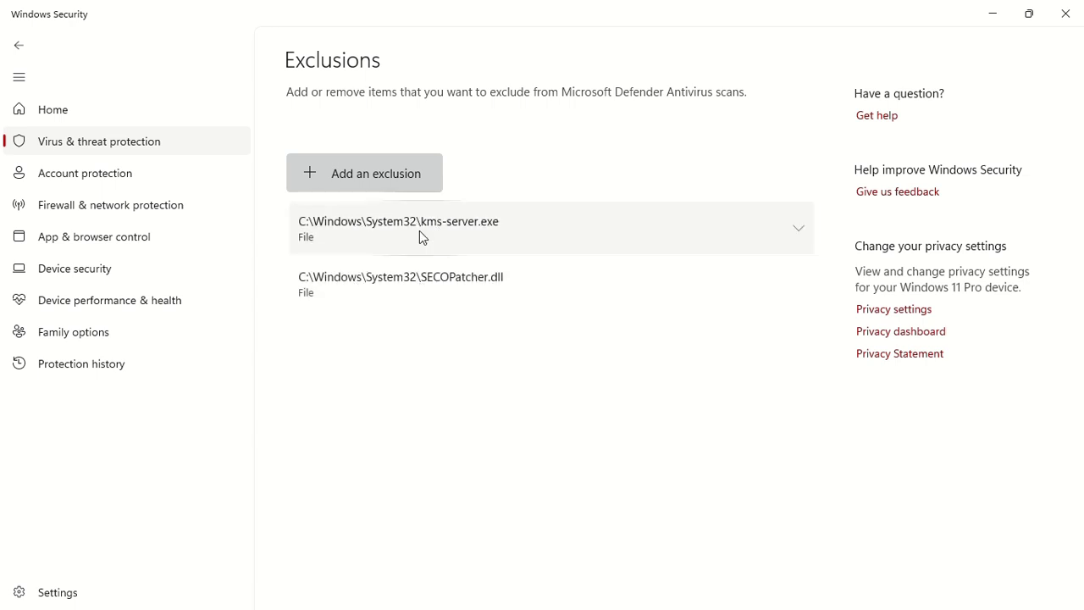
Open the Add an exclusion dropdown listing file, folder, file type and process options.
click(349, 182)
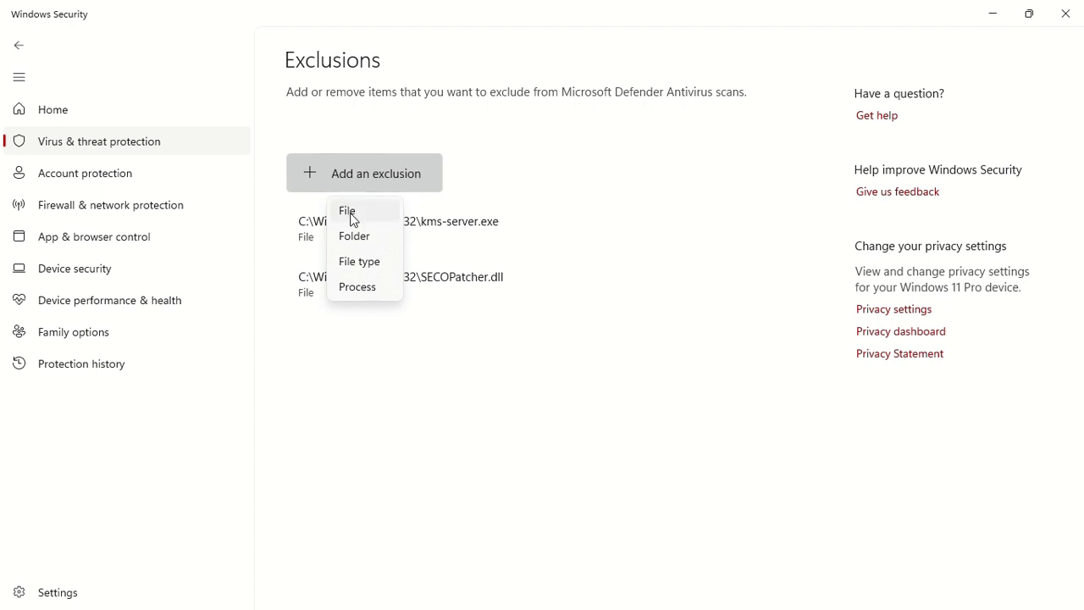
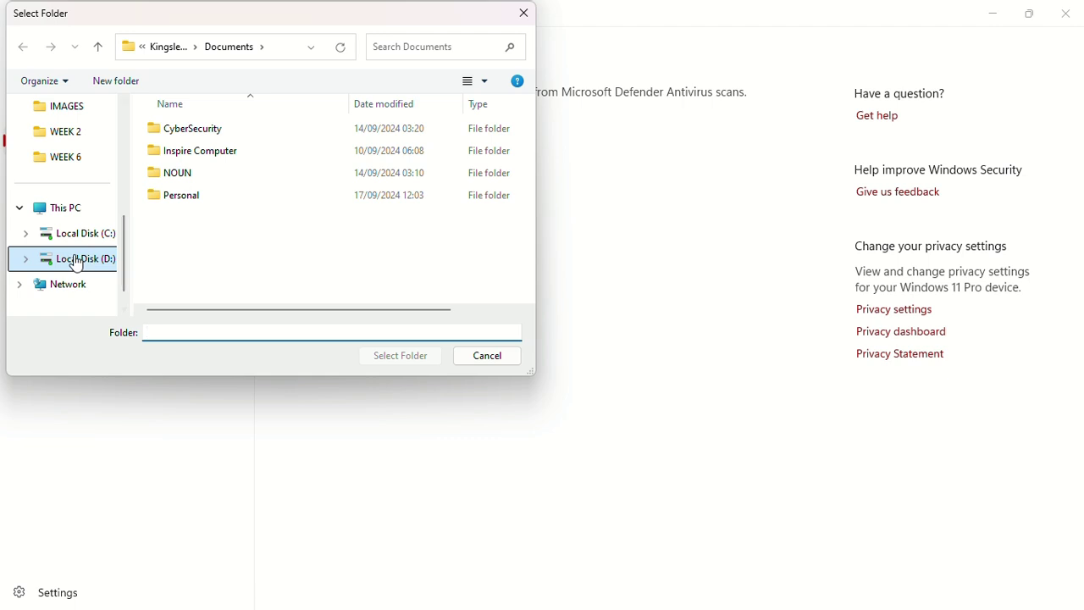
Select Local Disk (C:) in the folder picker's navigation pane to show the drive's top level.
click(100, 233)
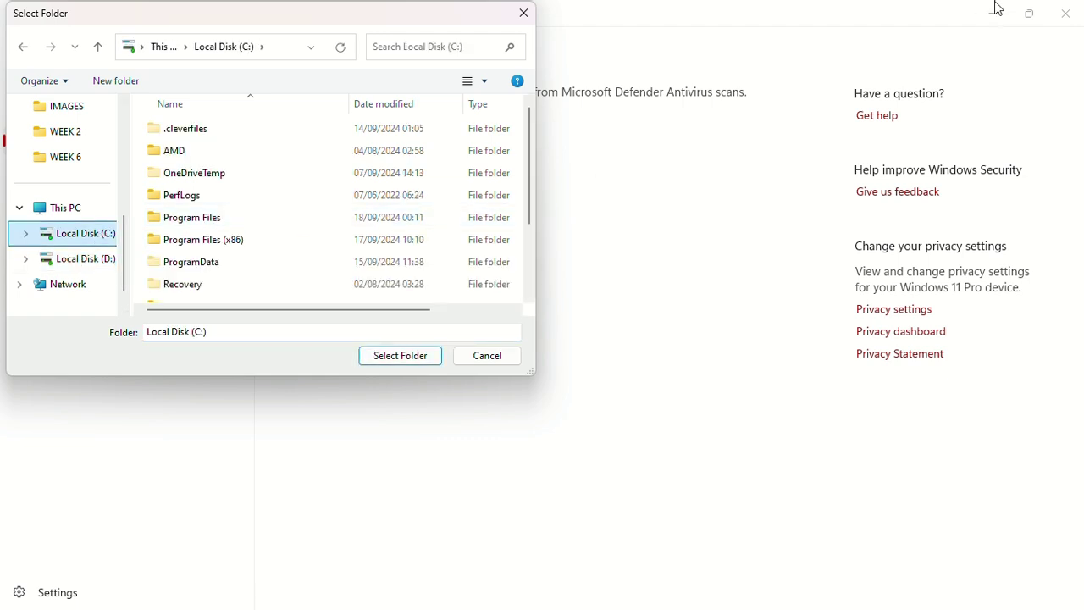
Cancel the folder picker, minimize Windows Security, and open the Local shortcut's file location.
click(487, 355)
click(993, 13)
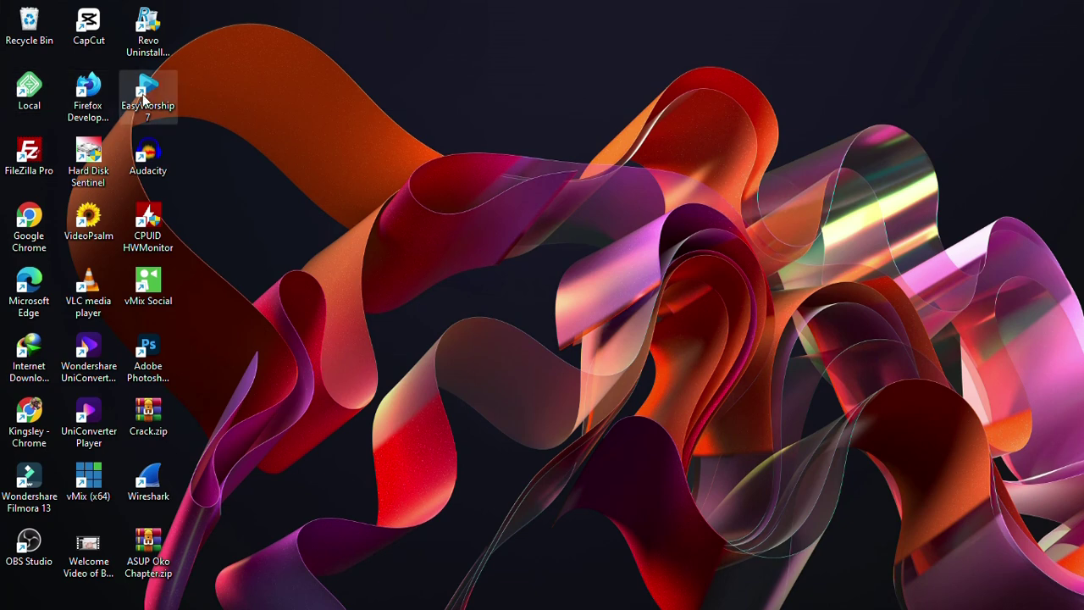
click(29, 89)
right_click(29, 89)
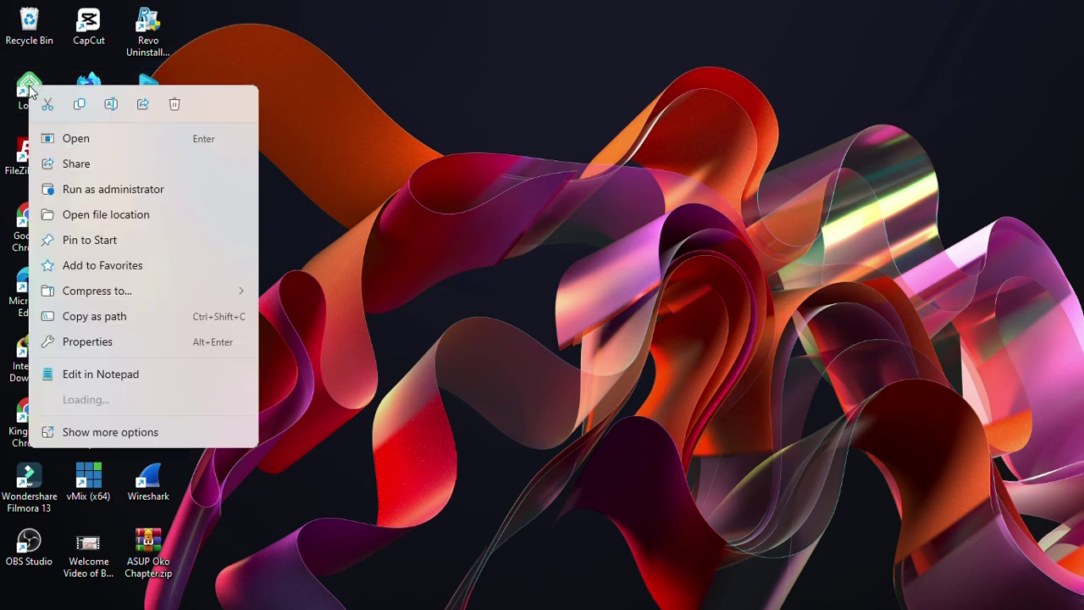
click(111, 214)
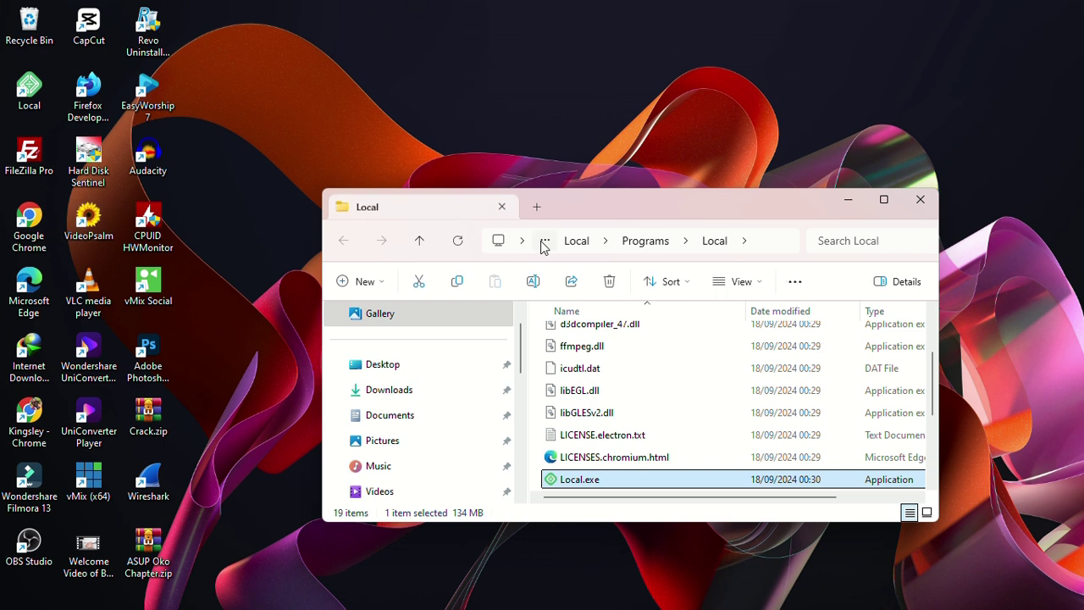
Copy the Local install folder's address and switch back to Windows Security.
right_click(765, 245)
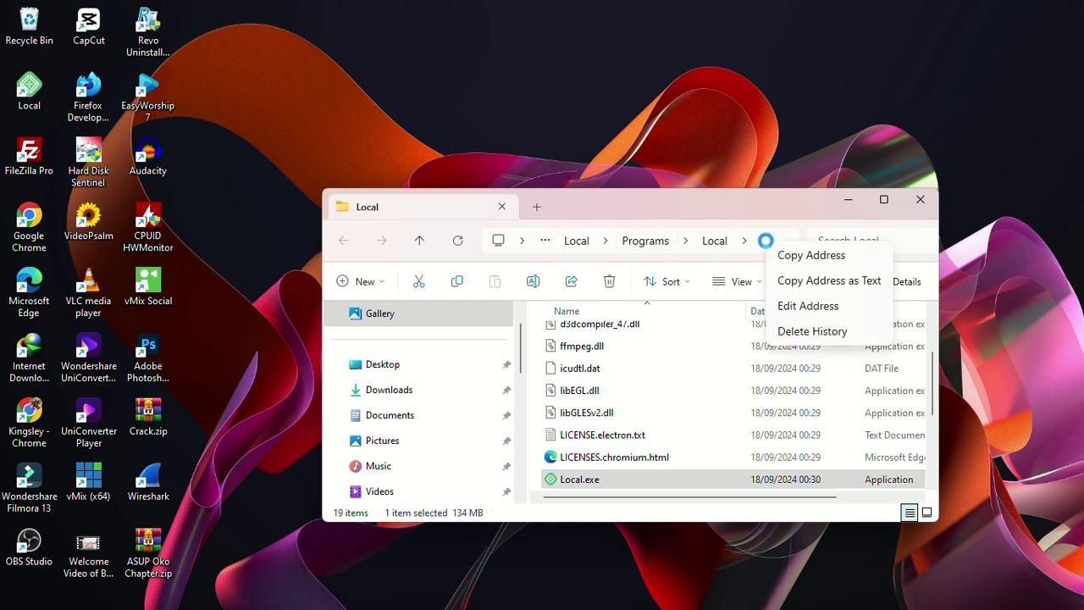
click(827, 258)
click(720, 593)
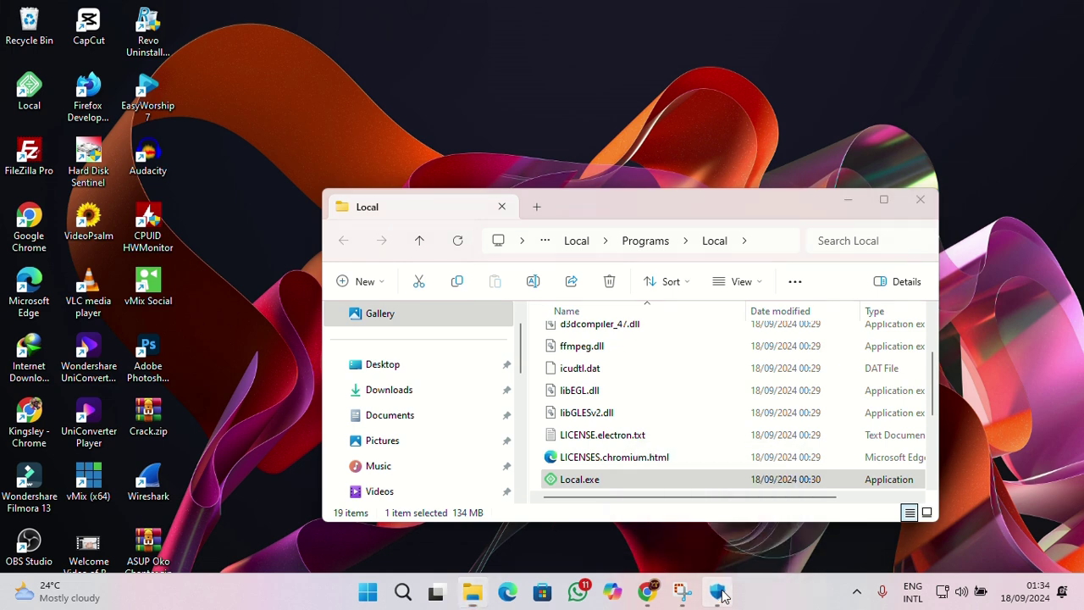
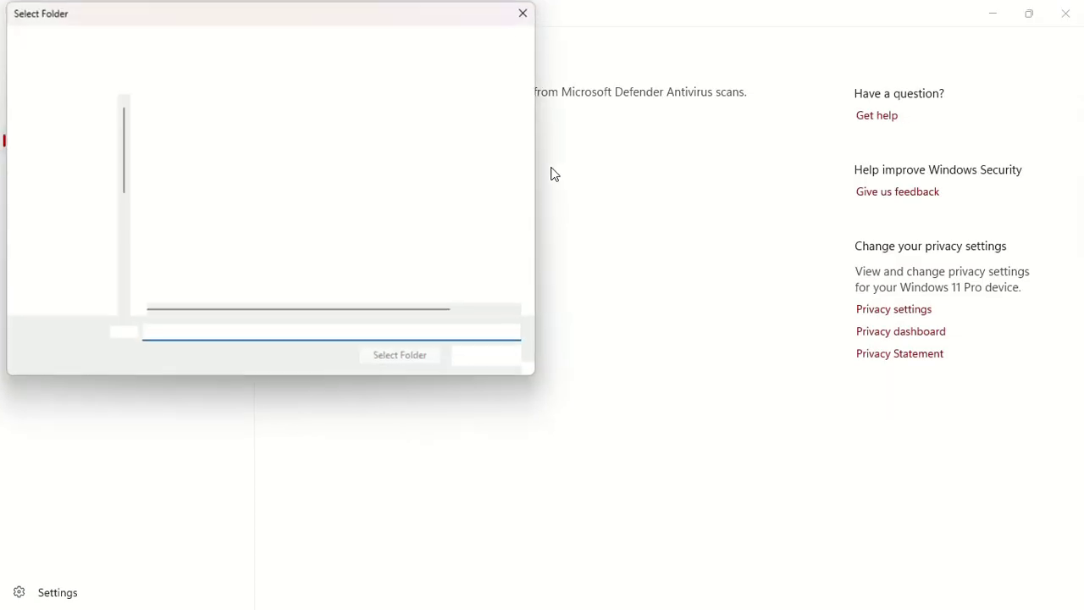
Navigate the exclusion folder picker to the pasted AppData\Local\Programs\Local path and select the Local folder.
click(294, 42)
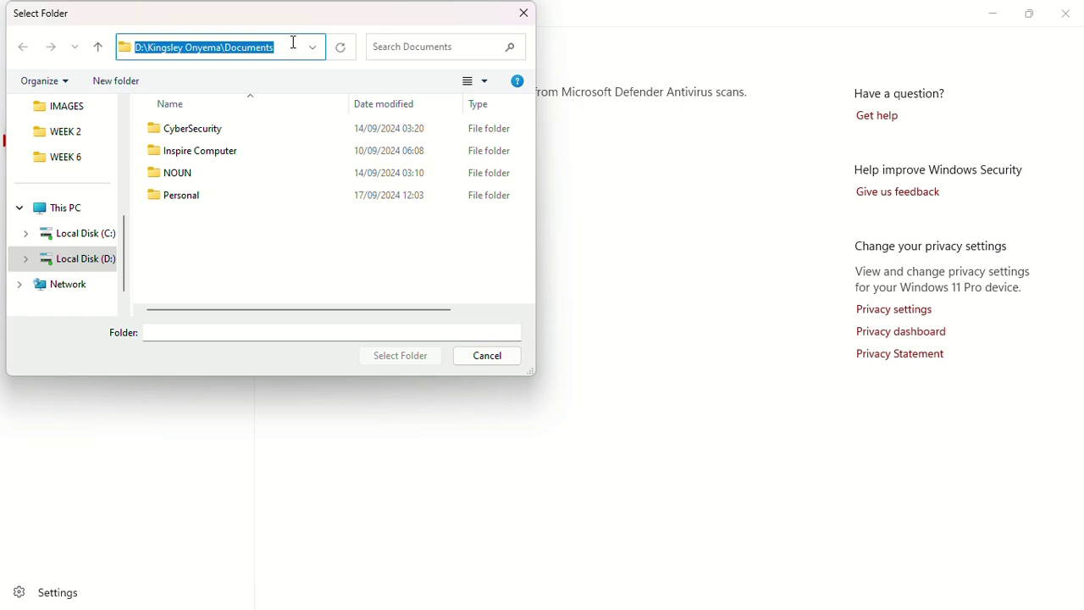
right_click(293, 42)
click(346, 113)
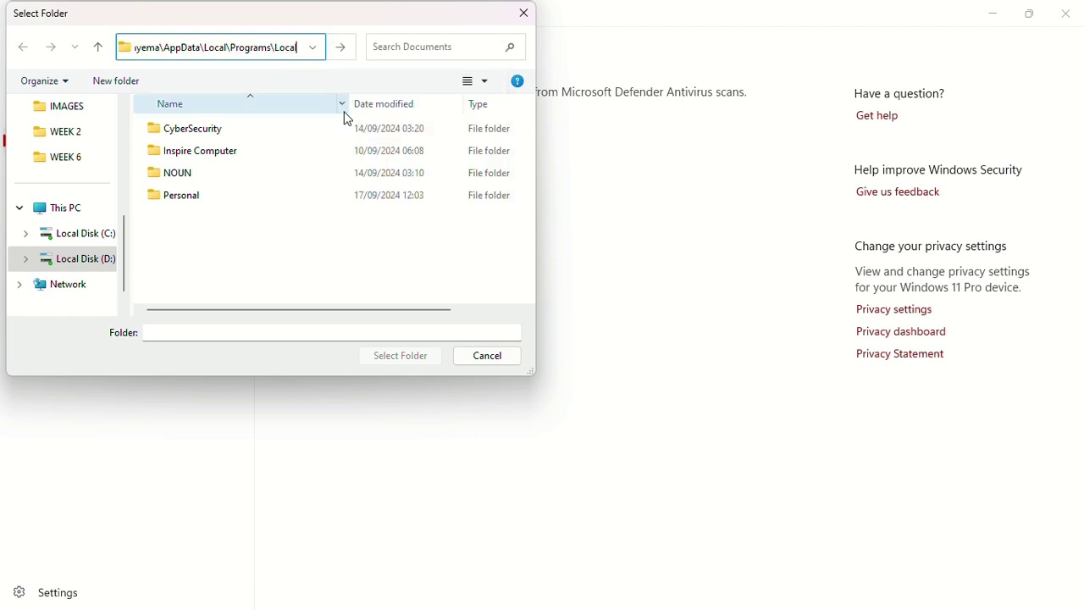
key(Return)
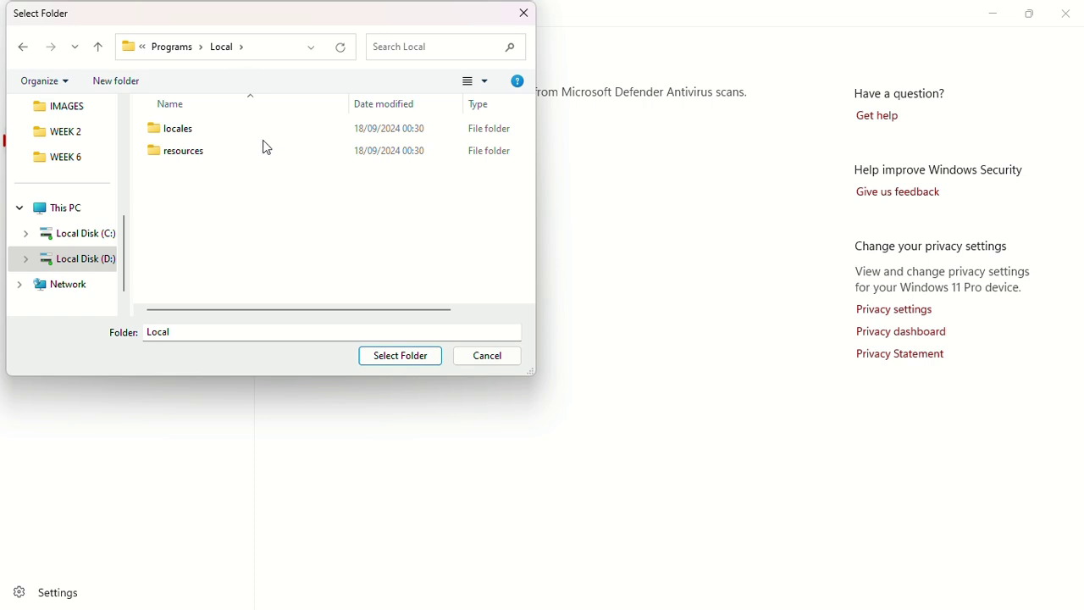
click(389, 362)
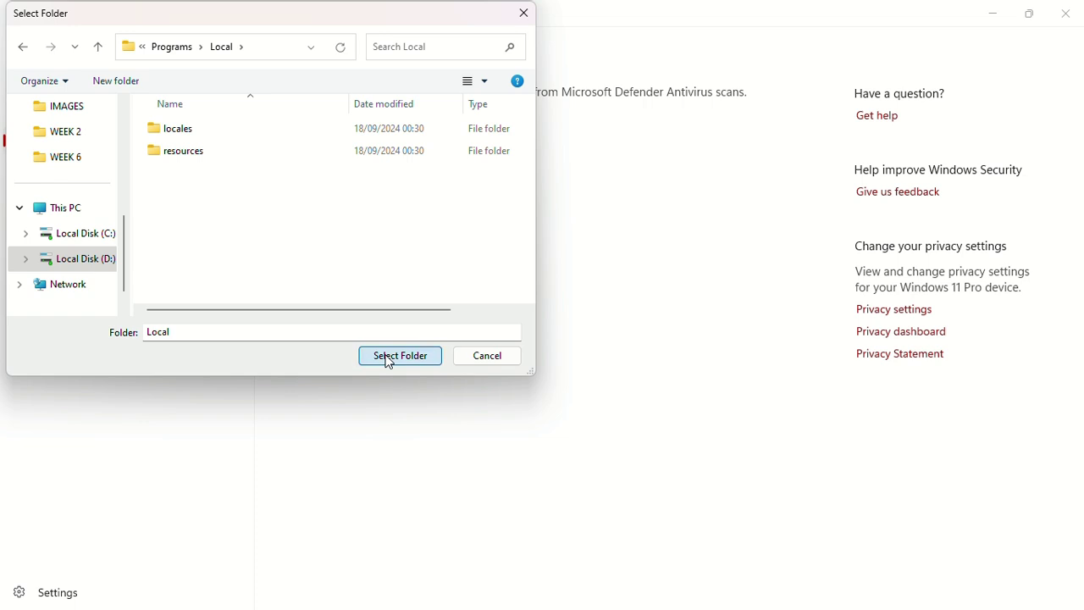
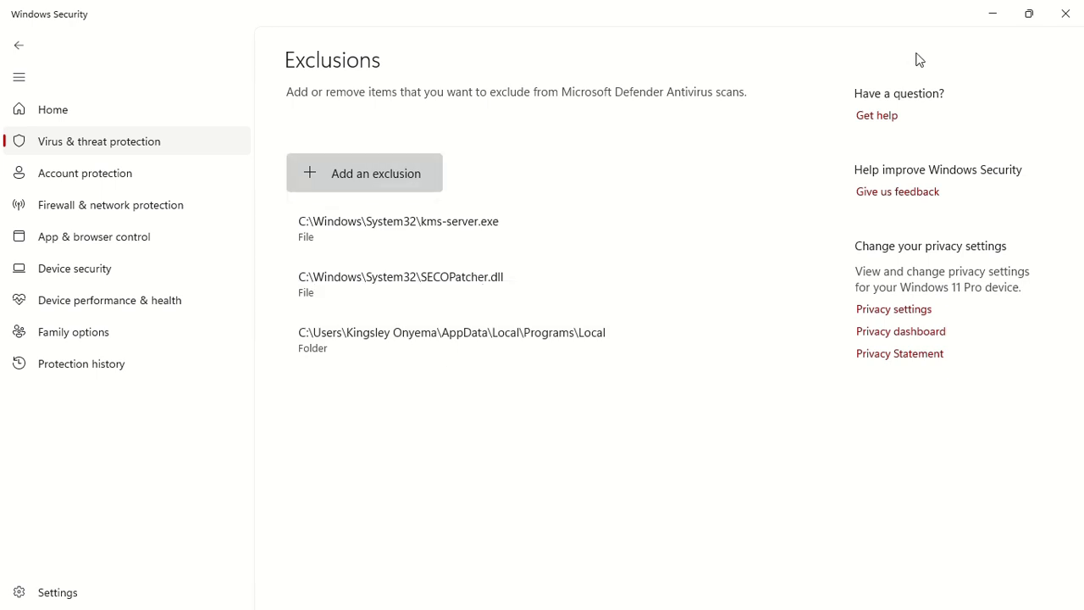
Close Windows Security, leaving File Explorer on the Local program folder.
click(1060, 15)
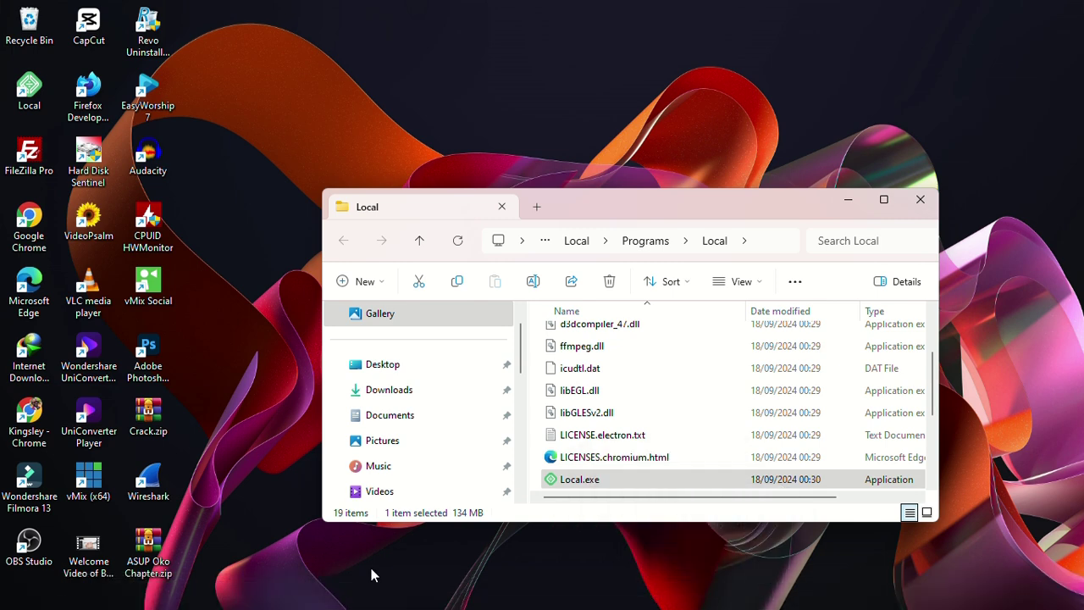
Launch Windows Security by searching 'se' from the Start menu.
click(385, 591)
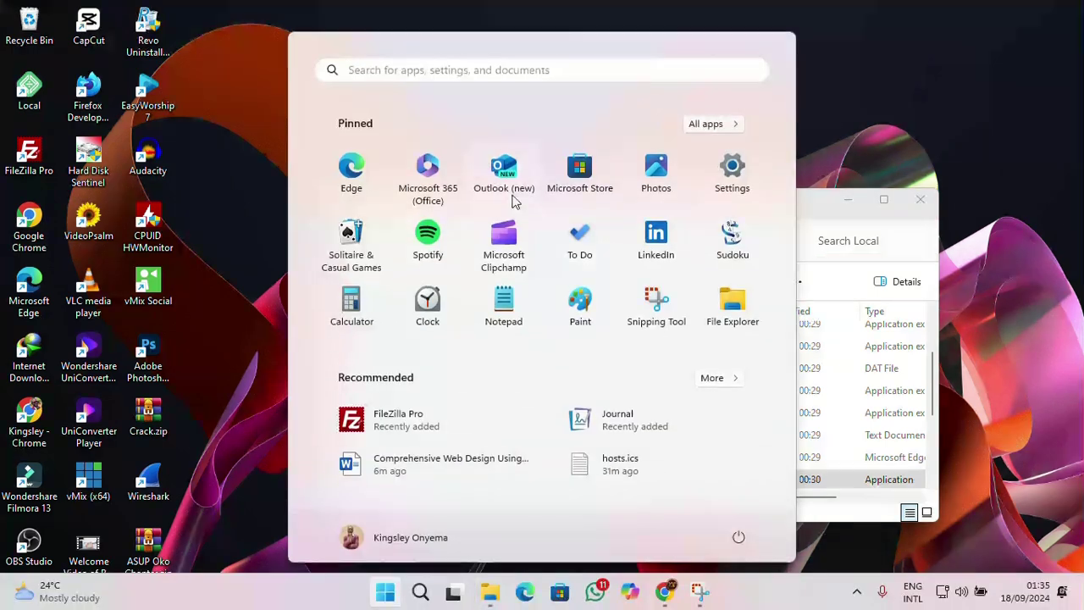
text(se)
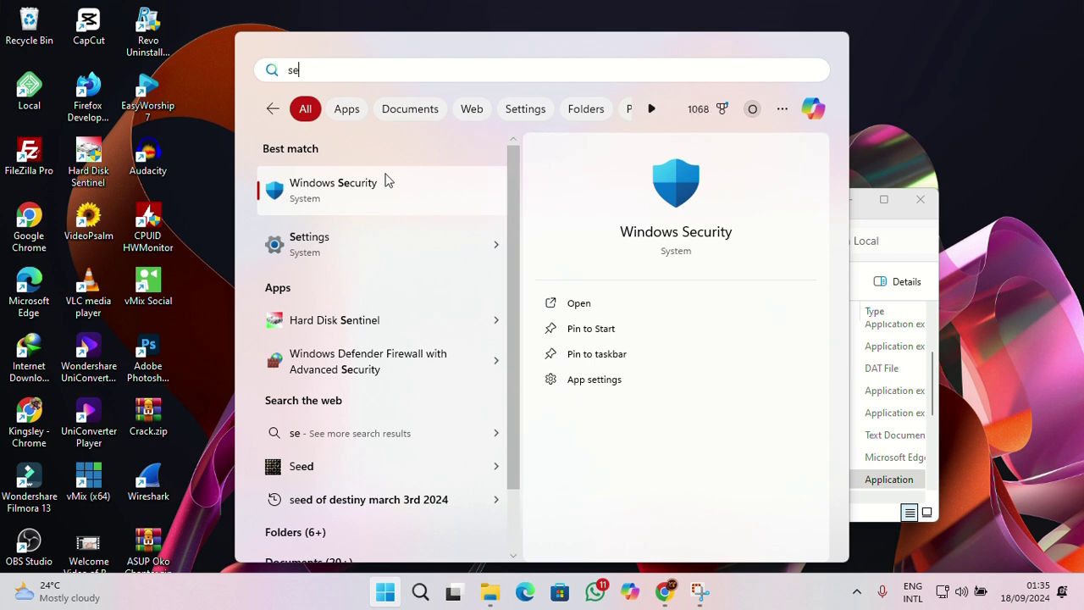
click(382, 184)
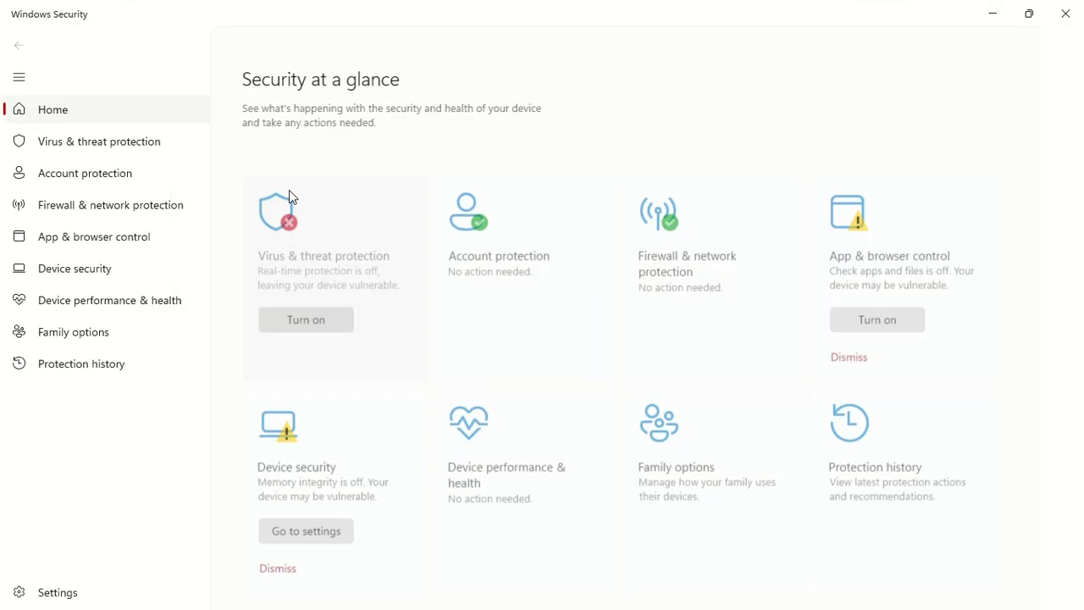
Go to the Virus & threat protection Exclusions page and list the exclusion types available to add.
click(400, 250)
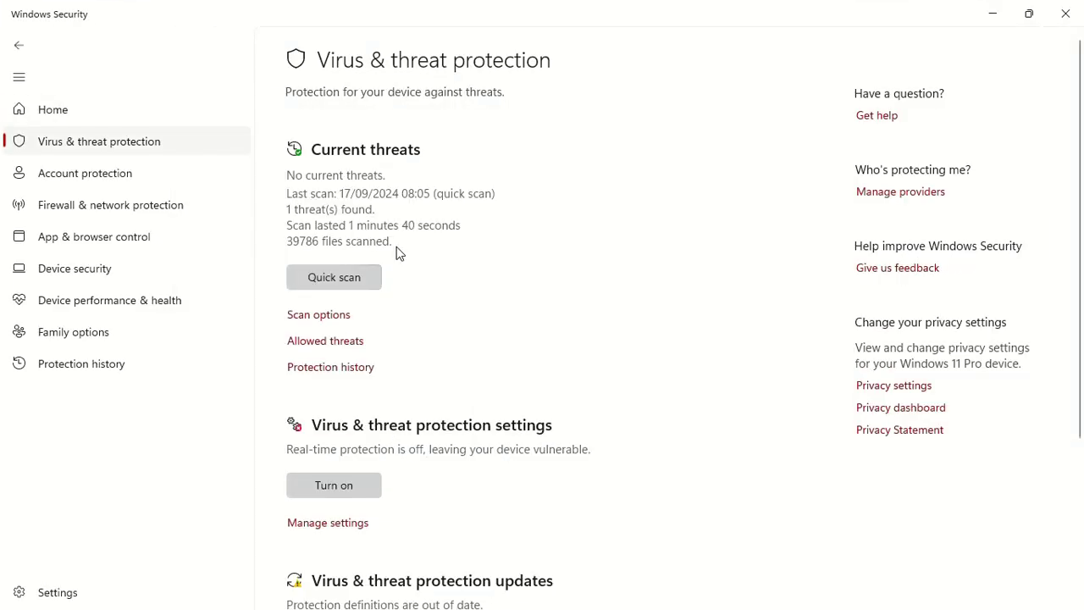
scroll(343, 344, down, 3)
click(346, 304)
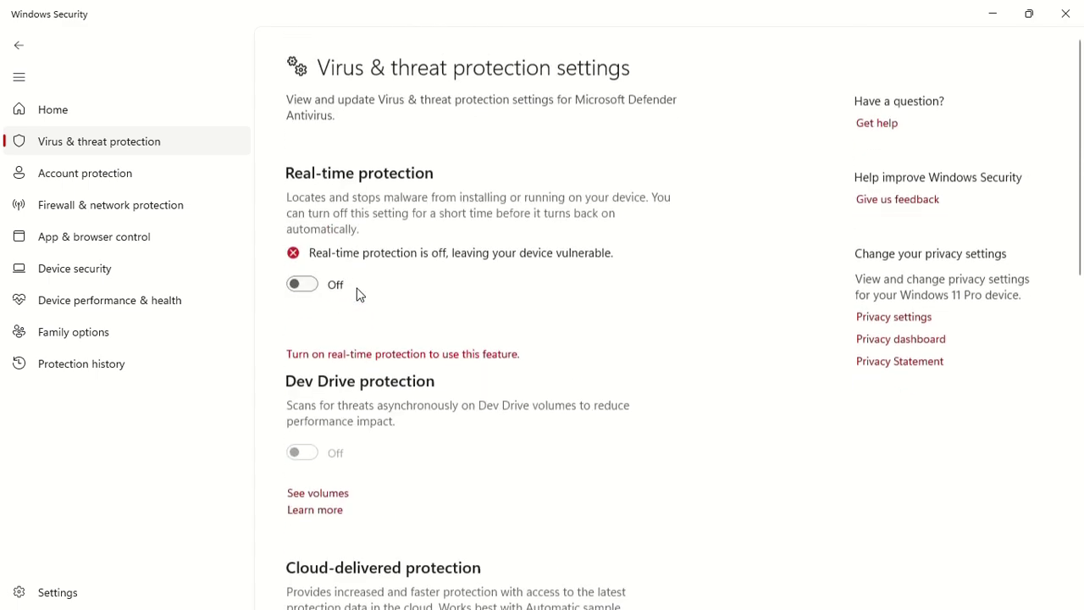
scroll(413, 268, down, 3)
scroll(407, 271, down, 5)
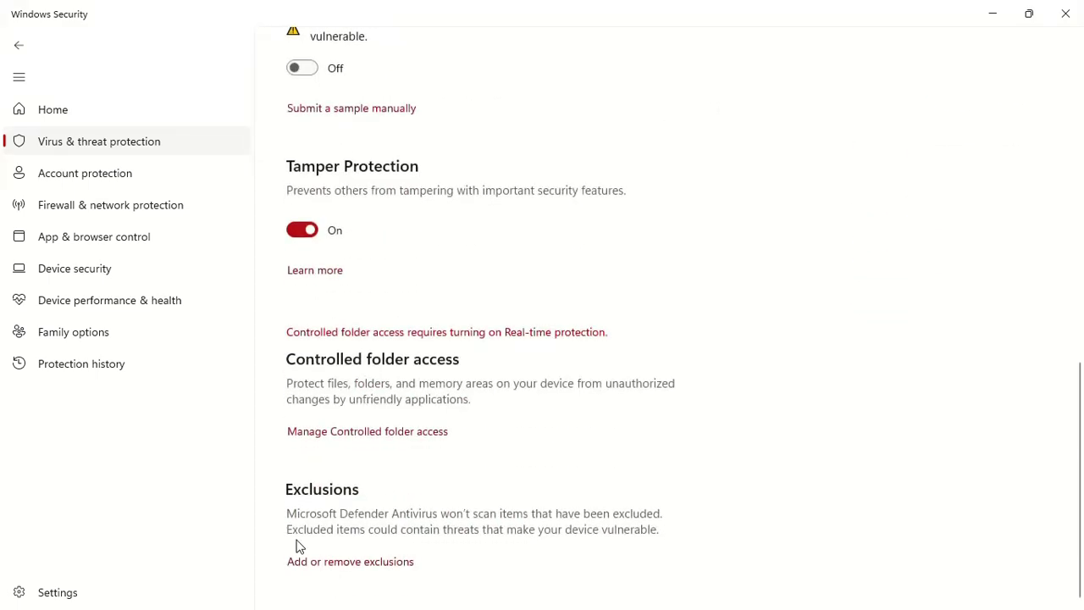
click(352, 564)
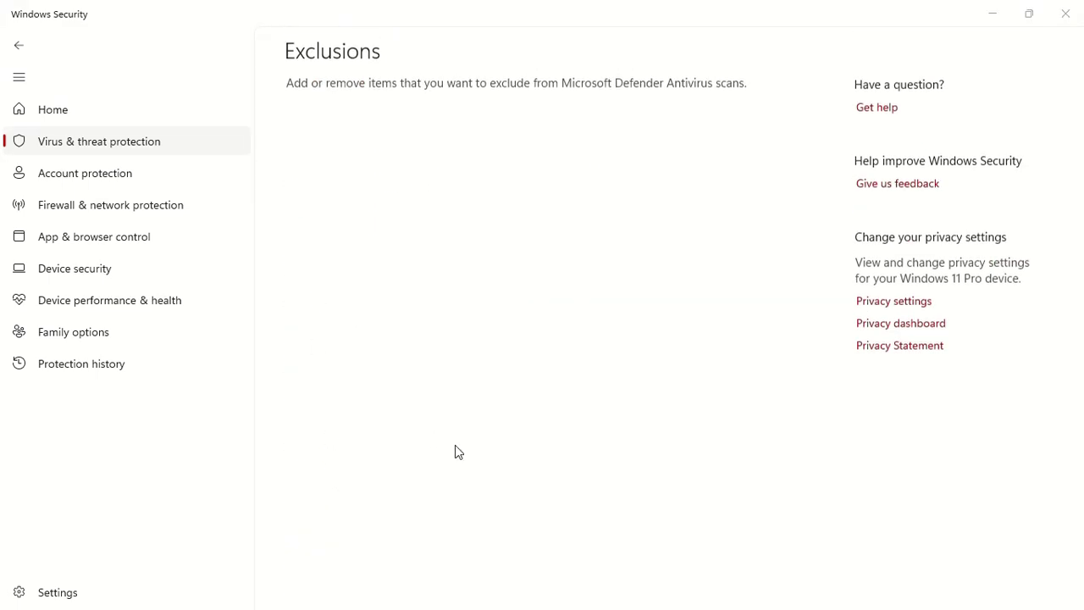
click(369, 179)
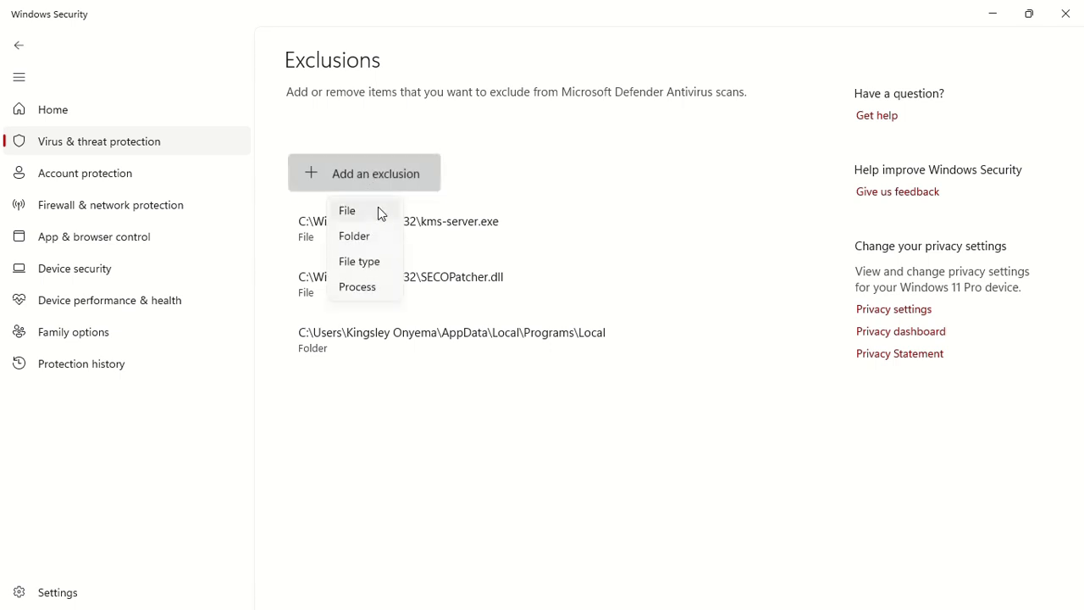
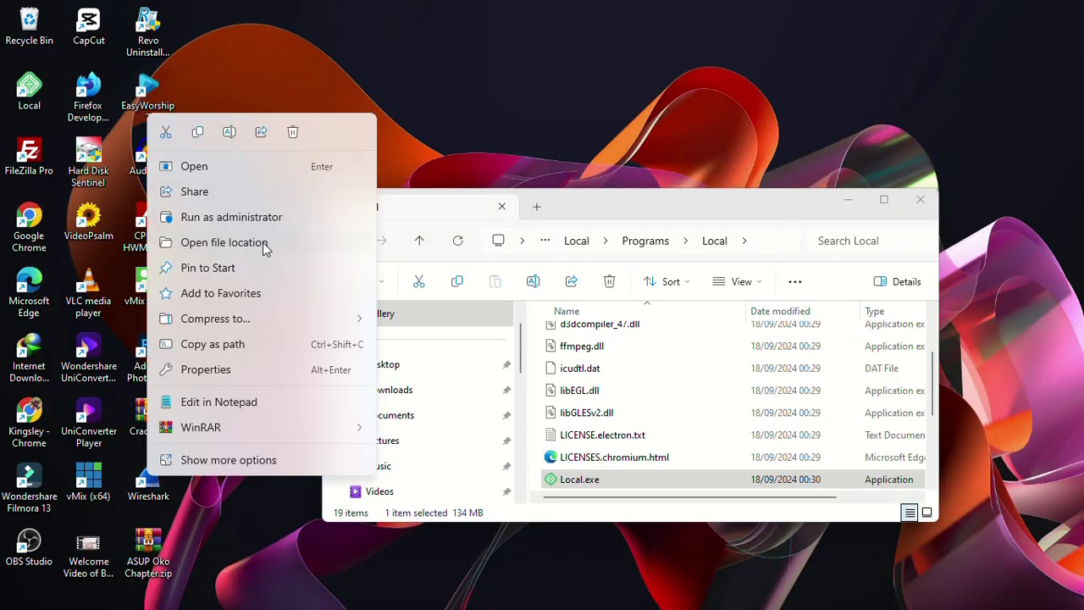
Open the EasyWorship 7 install folder and copy its full path from the address bar.
click(227, 245)
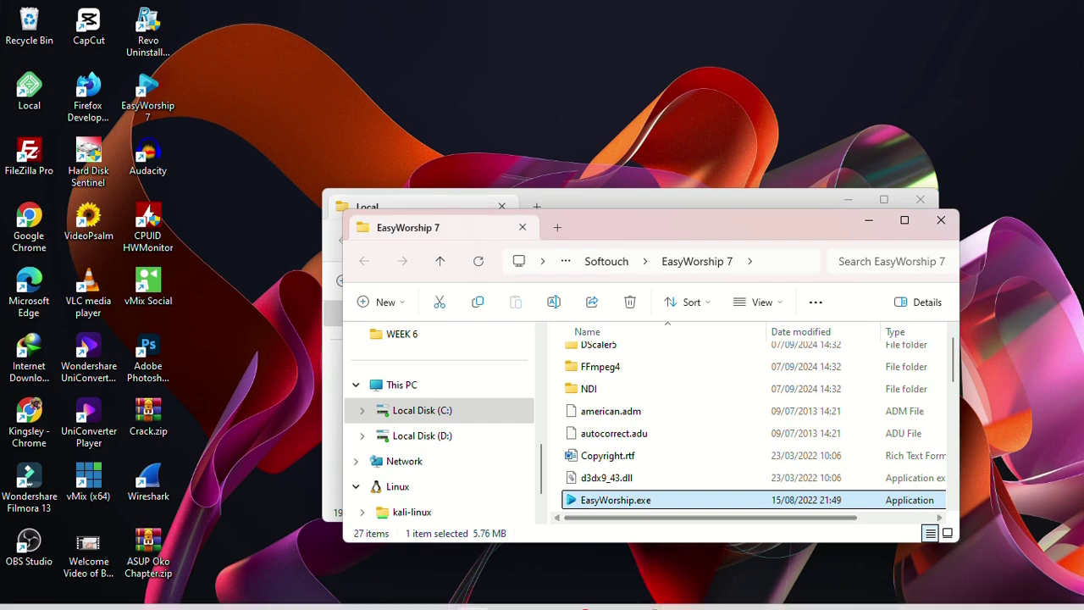
click(792, 266)
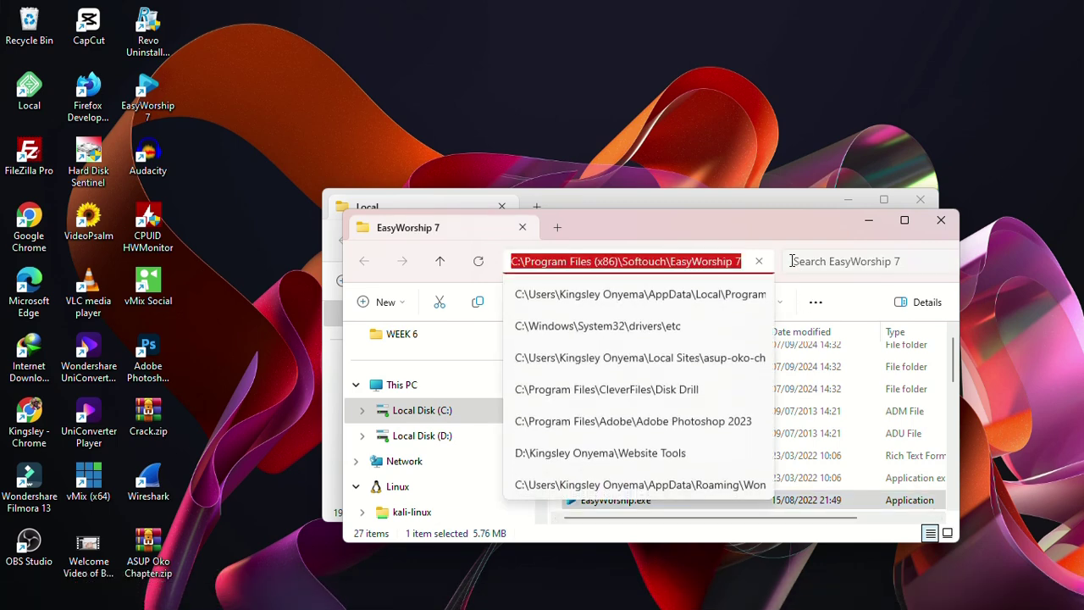
right_click(695, 265)
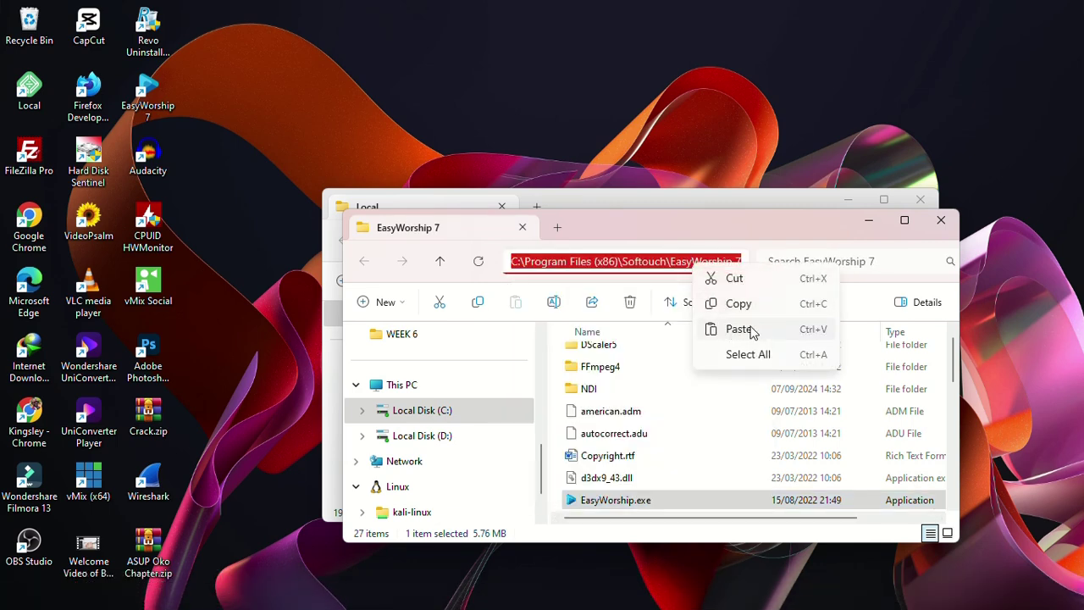
click(736, 303)
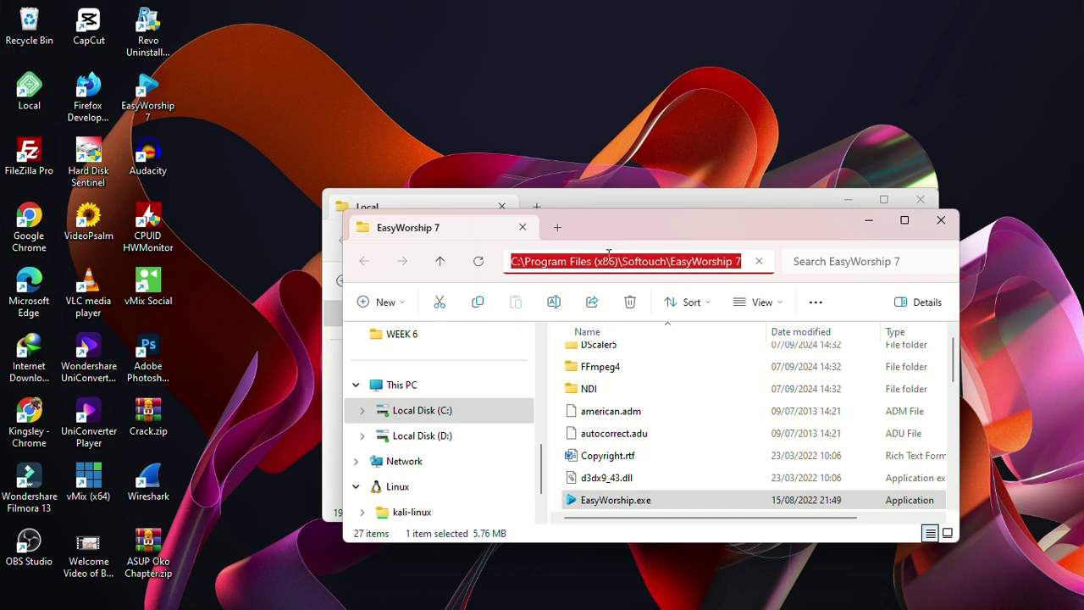
In Windows Security's Exclusions page, begin adding a new exclusion and choose its item type.
mouse_move(700, 597)
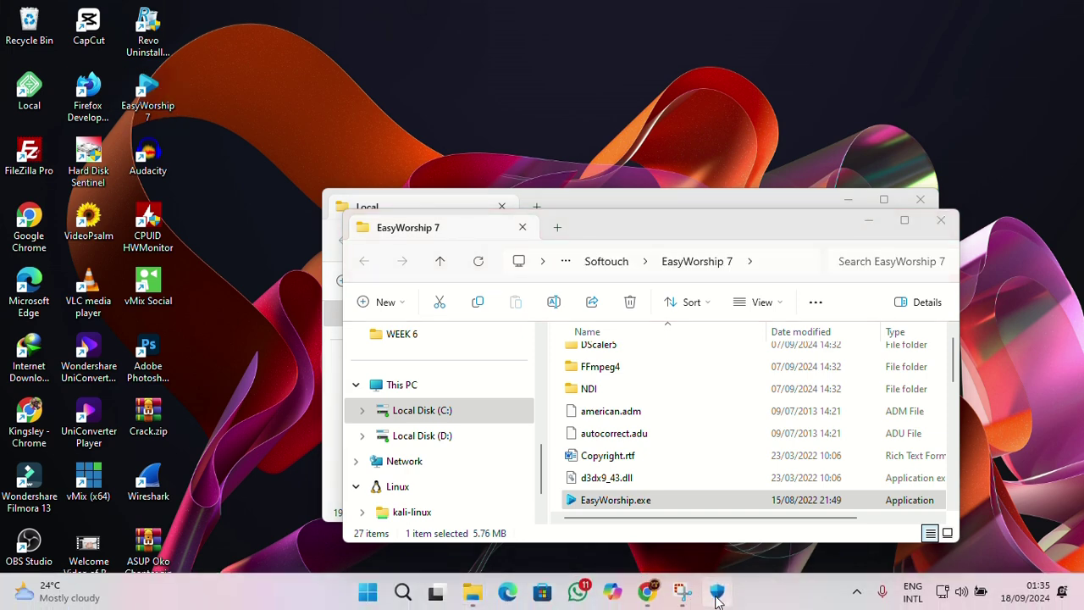
click(717, 600)
click(401, 185)
click(362, 218)
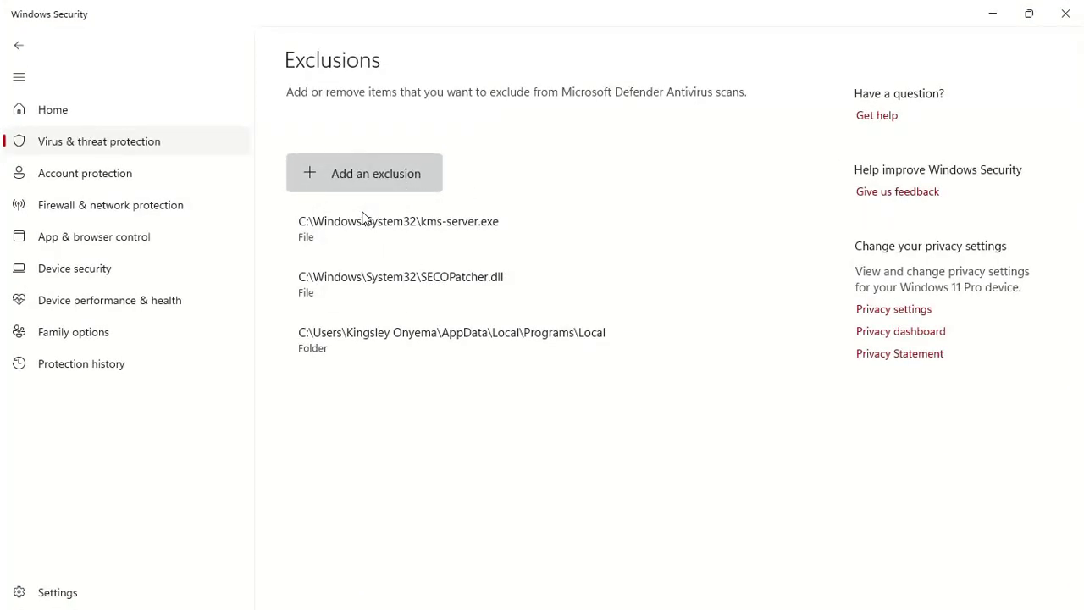
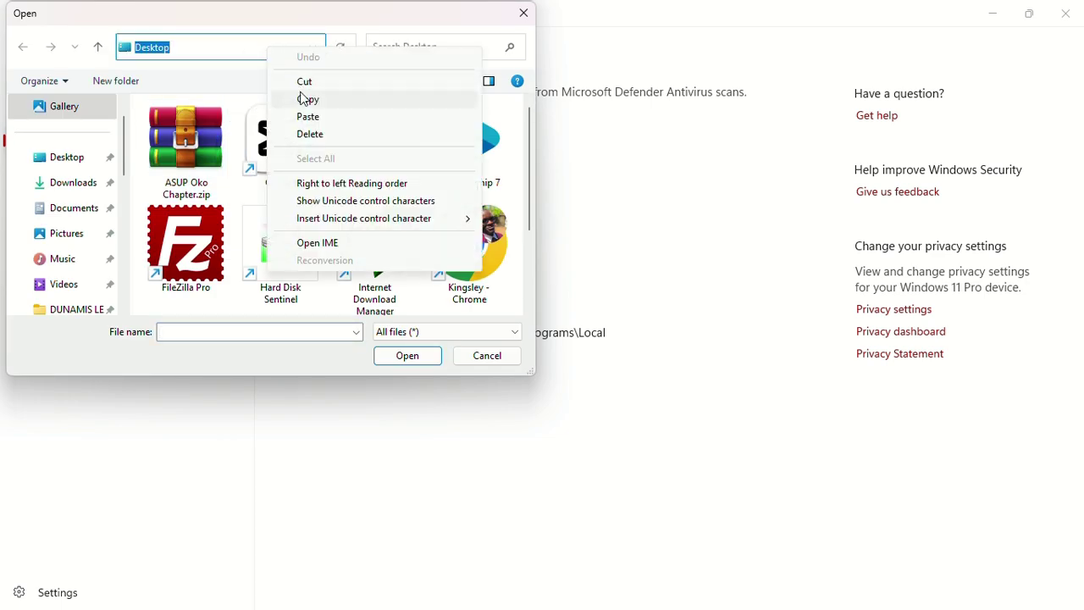
Browse to C:\Program Files (x86)\Softouch\EasyWorship 7 and add EasyWorship.exe as an exclusion.
click(308, 123)
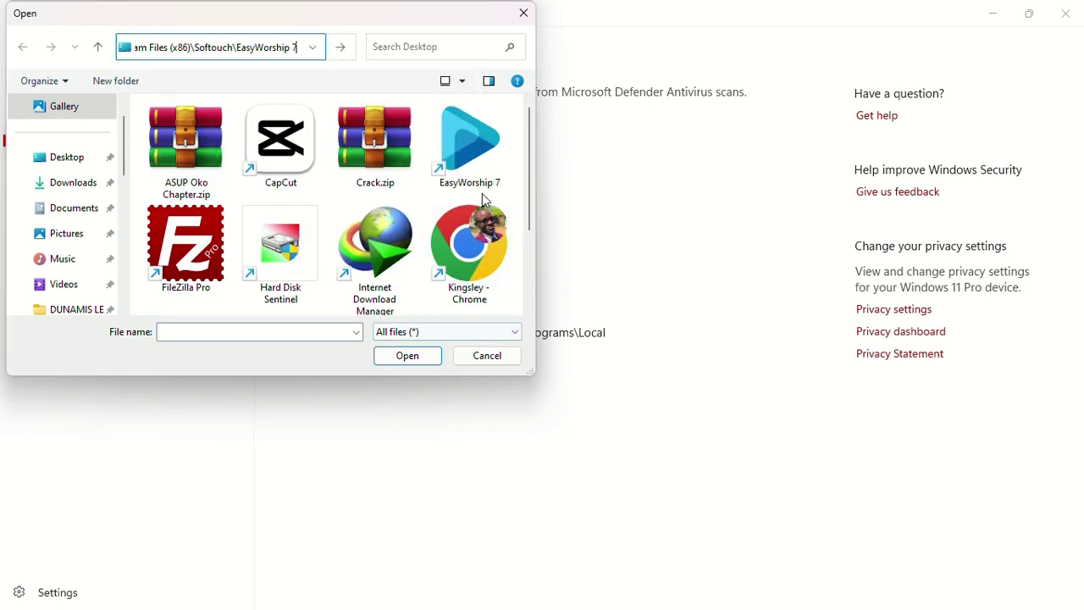
key(Return)
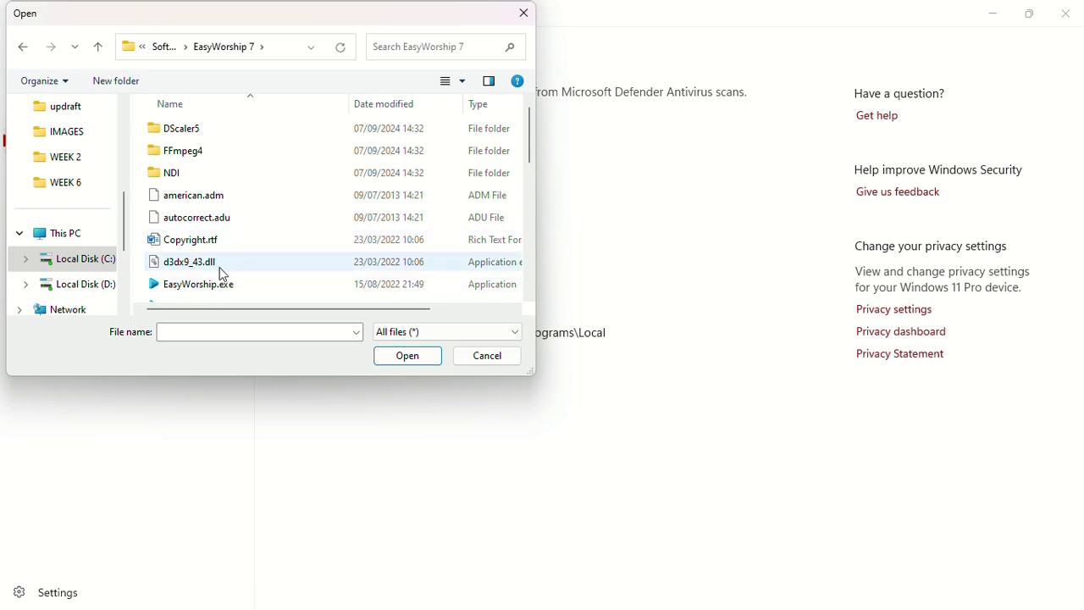
scroll(247, 243, down, 2)
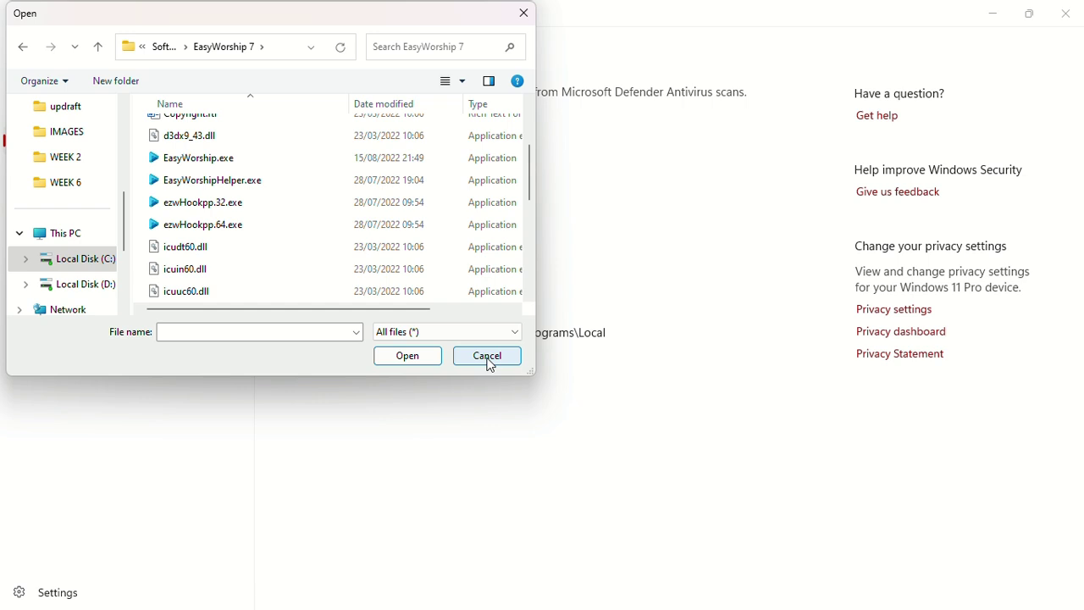
click(225, 160)
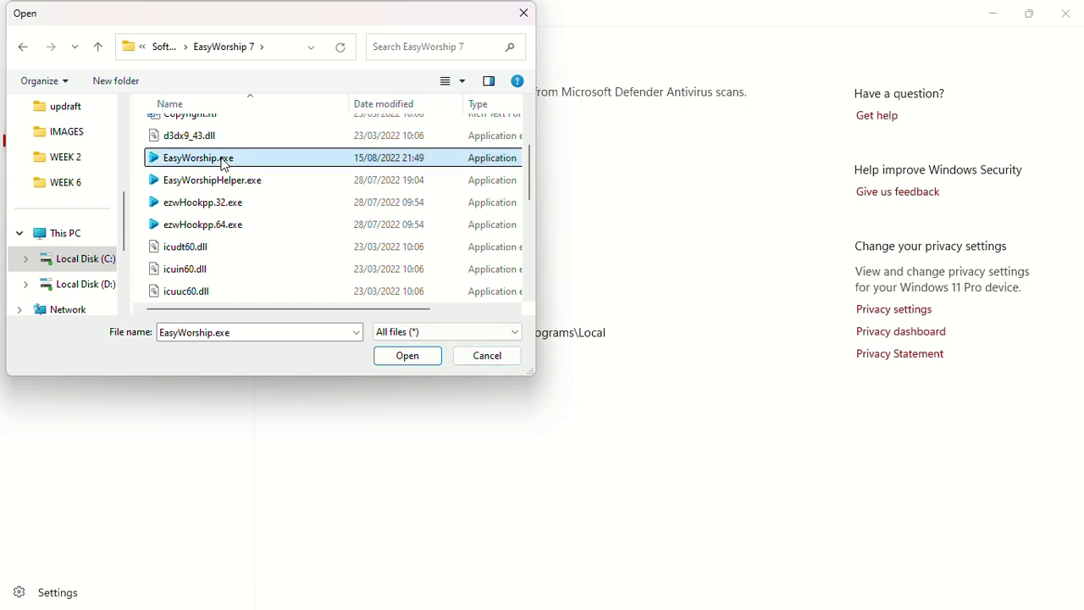
click(423, 360)
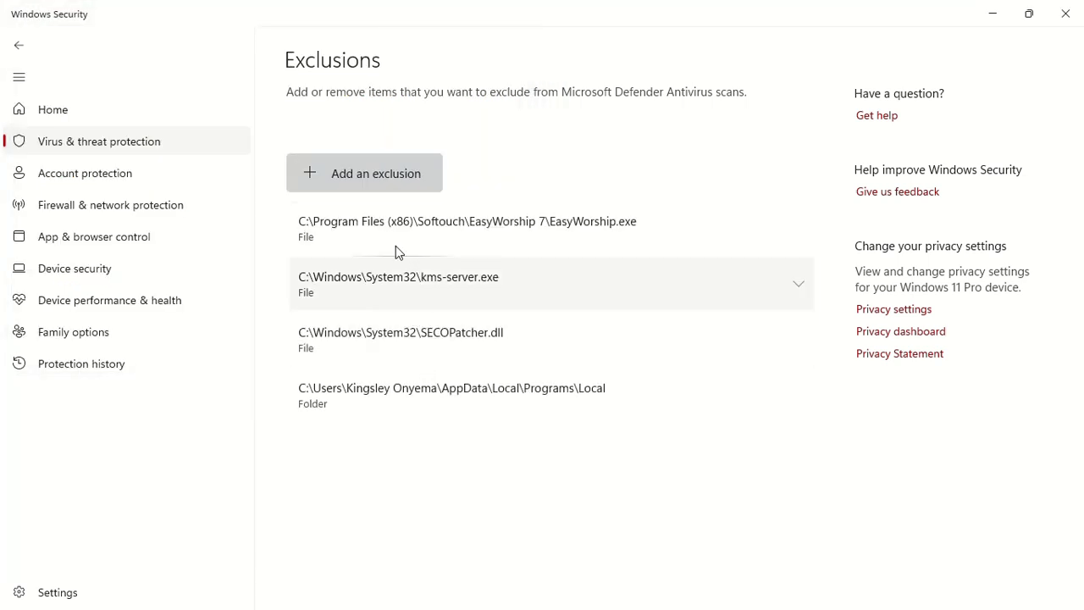
Remove the EasyWorship.exe entry from the Defender exclusions list.
click(799, 229)
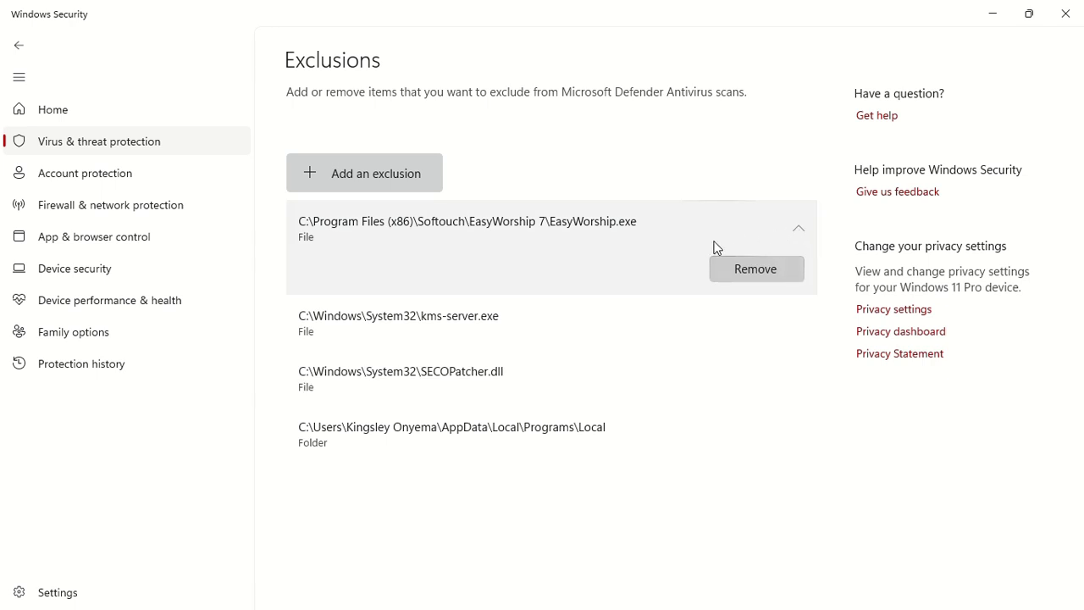
click(754, 277)
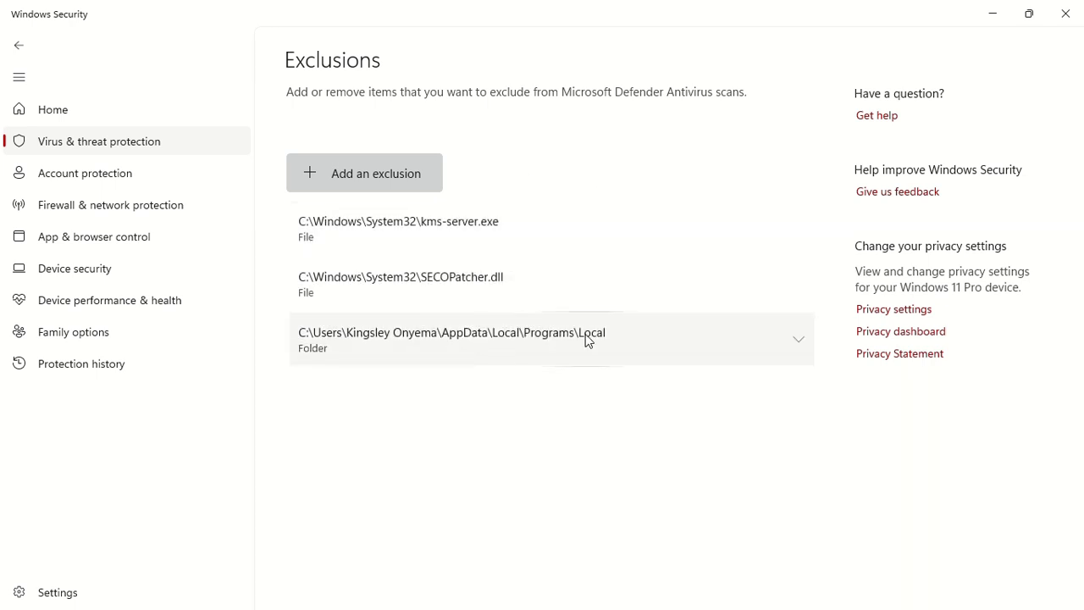